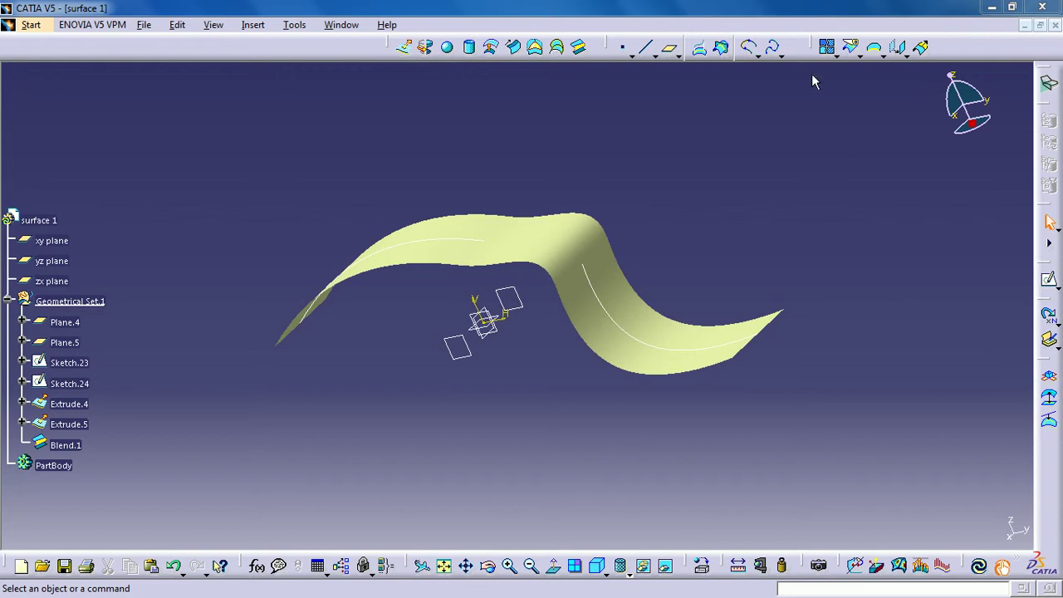
Select Extrude.4, Blend.1 and Extrude.5 as join elements, with 0.001mm merging distance.
mouse_move(810, 48)
mouse_down()
mouse_move(803, 157)
mouse_move(822, 57)
mouse_up()
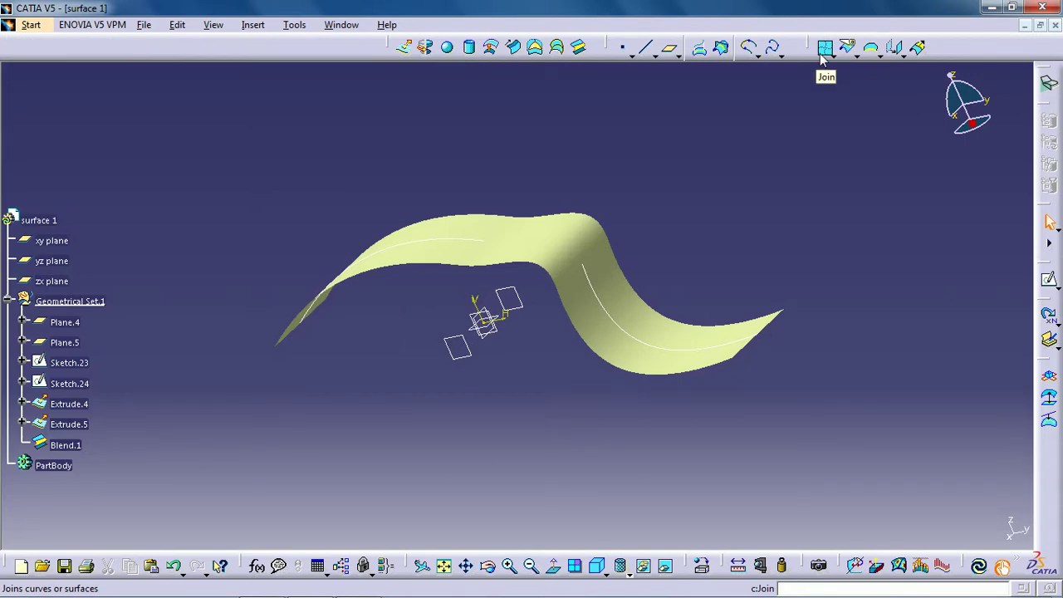
click(823, 50)
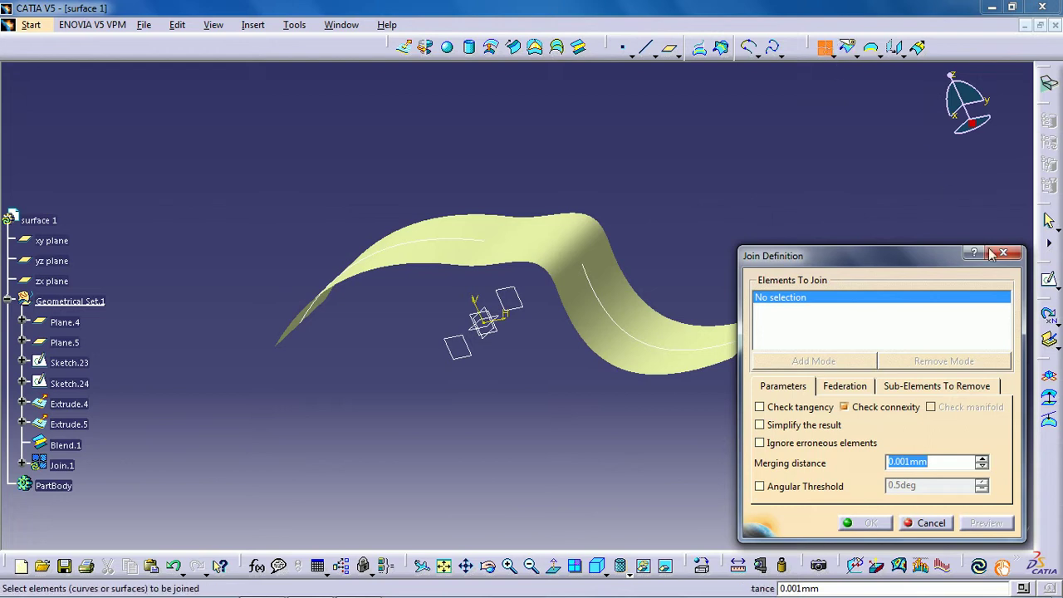
key(Escape)
click(823, 48)
mouse_move(365, 303)
middle_down()
mouse_move(439, 373)
mouse_move(374, 314)
middle_up()
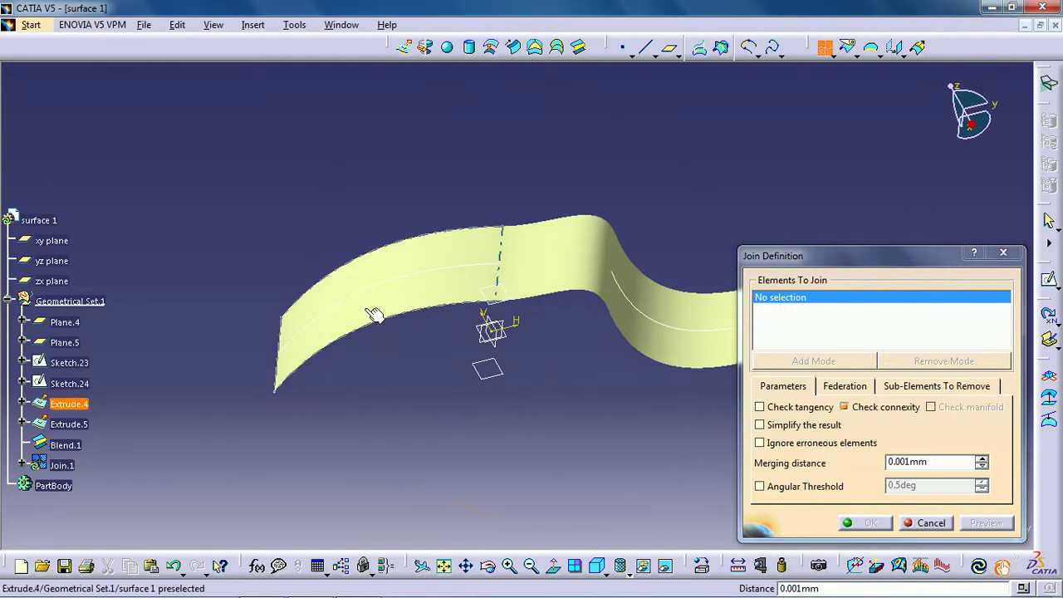
click(378, 309)
click(573, 288)
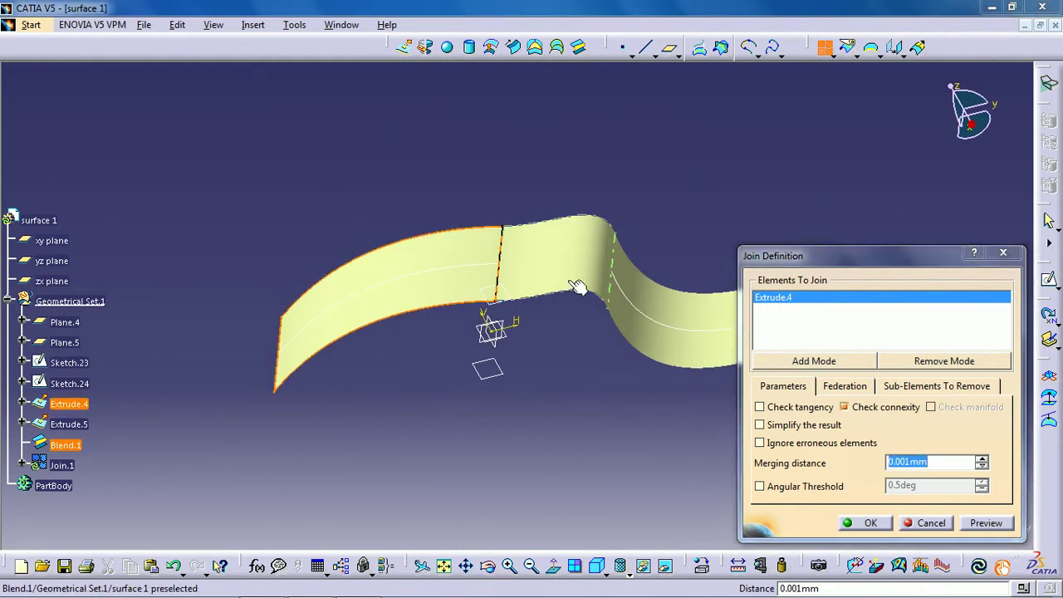
click(695, 341)
mouse_move(665, 423)
middle_down()
mouse_move(565, 392)
mouse_move(619, 378)
mouse_move(678, 439)
middle_up()
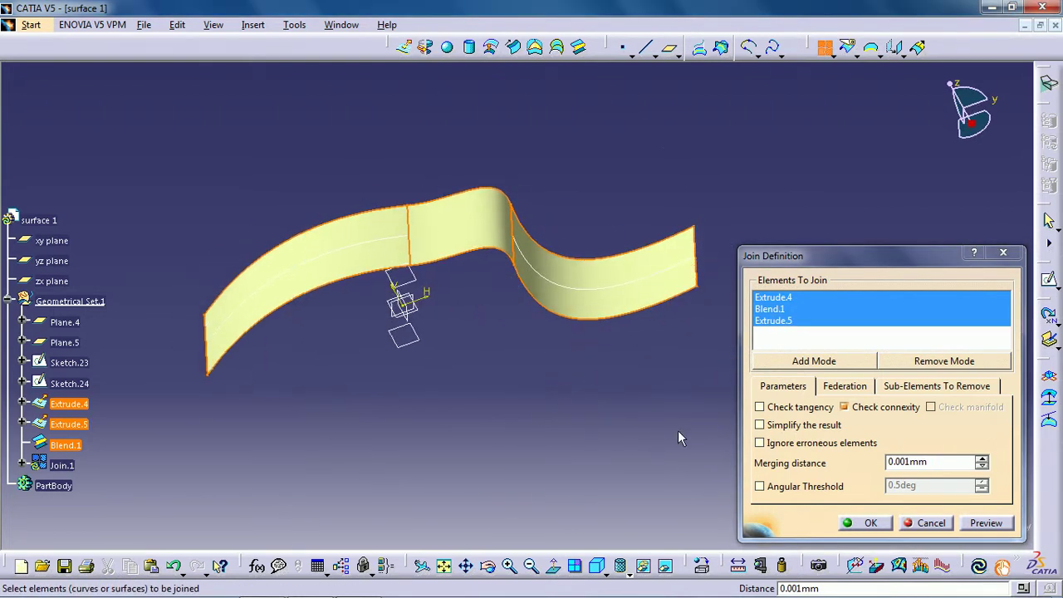
Confirm Join.1, then box-select all 14 geometry elements including the joined surface.
click(864, 523)
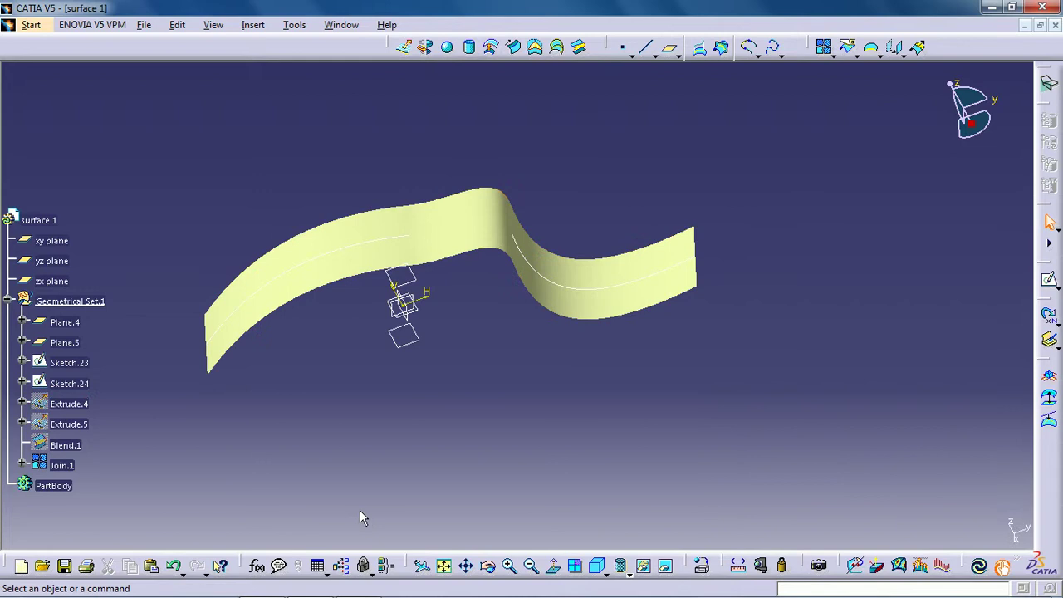
click(65, 466)
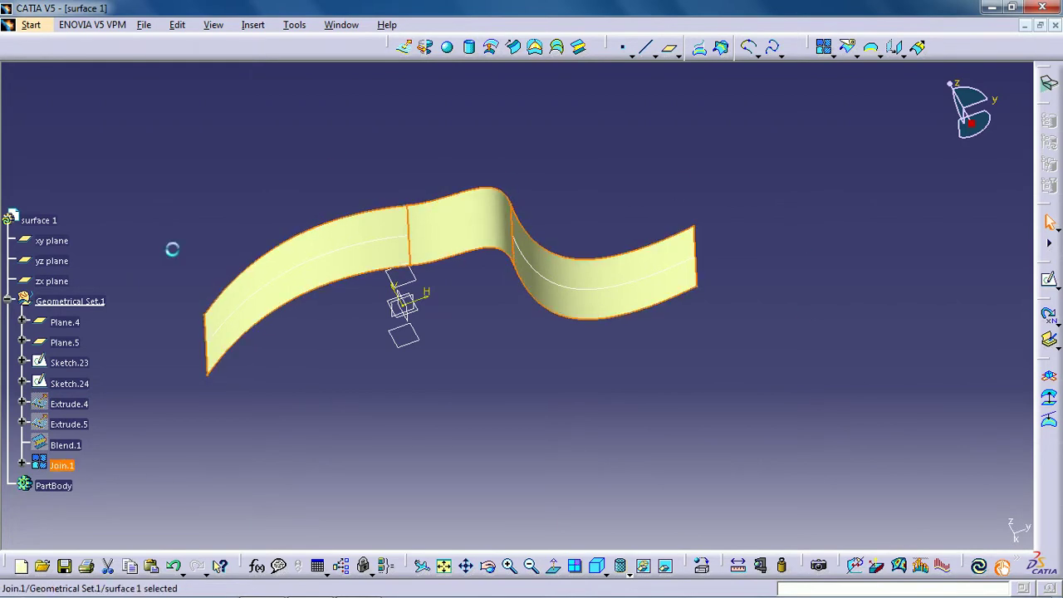
middle_drag(362, 226, 474, 290)
click(296, 387)
drag(623, 229, 795, 183)
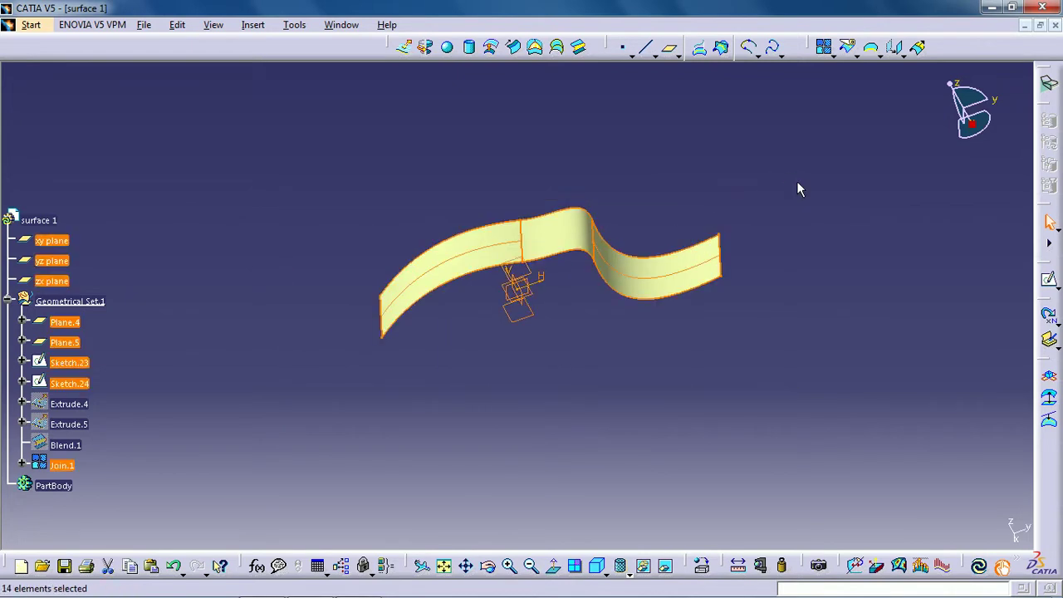
Delete all the selected old geometry and start a new sketch on the yz plane.
key(Delete)
key(Return)
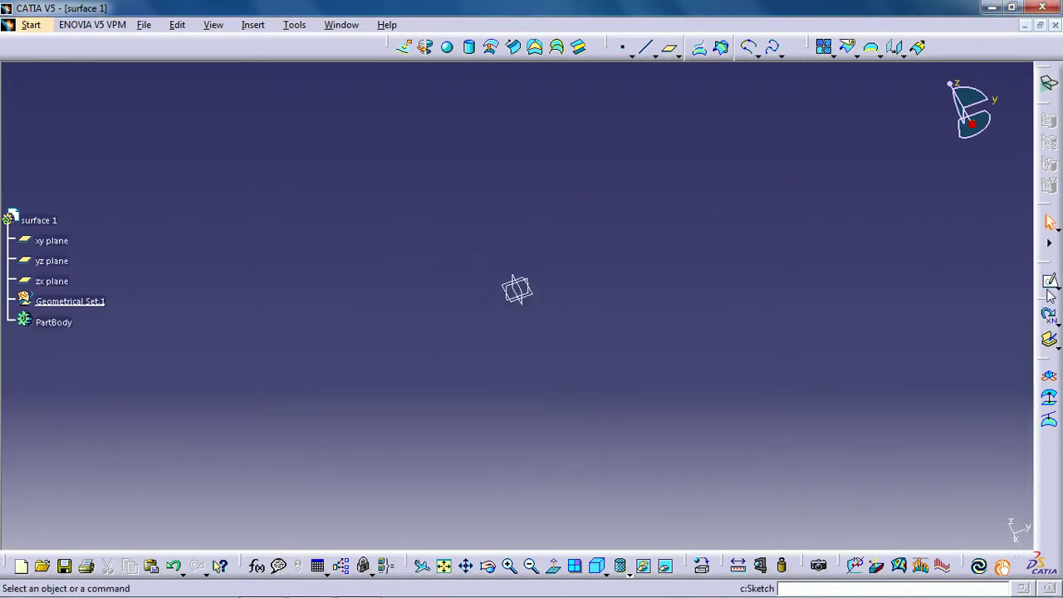
click(1048, 286)
click(540, 296)
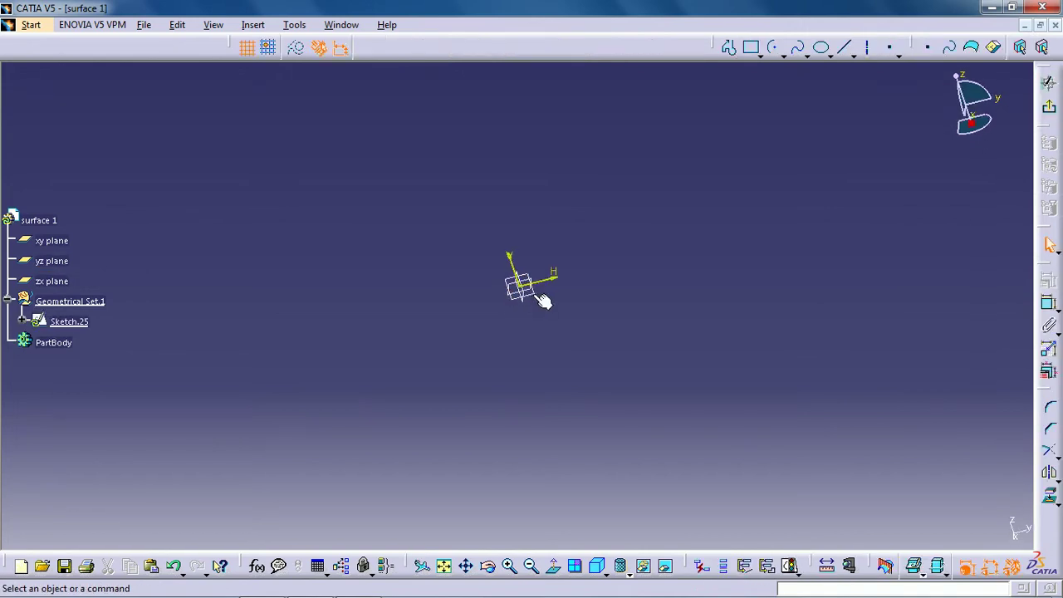
Draw a centred rectangle at the origin and fill it into the flat surface Fill.2.
click(757, 52)
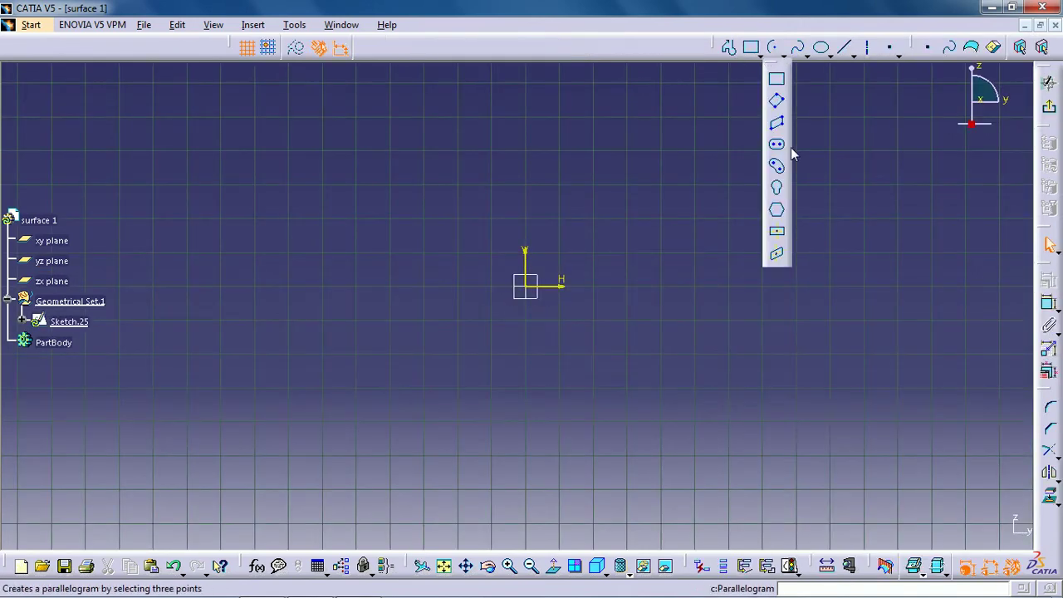
click(776, 231)
click(525, 286)
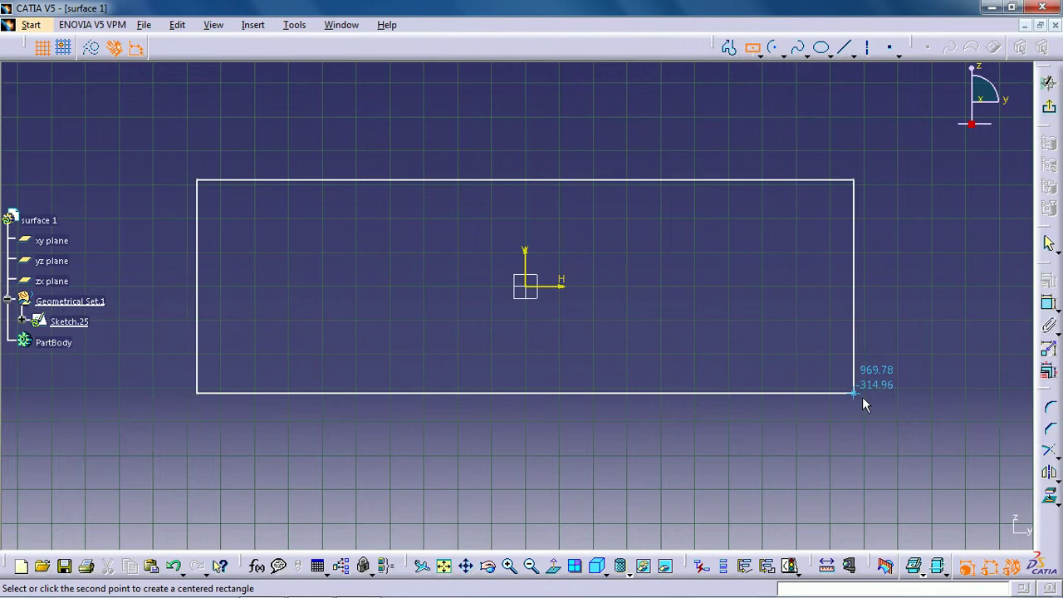
click(839, 447)
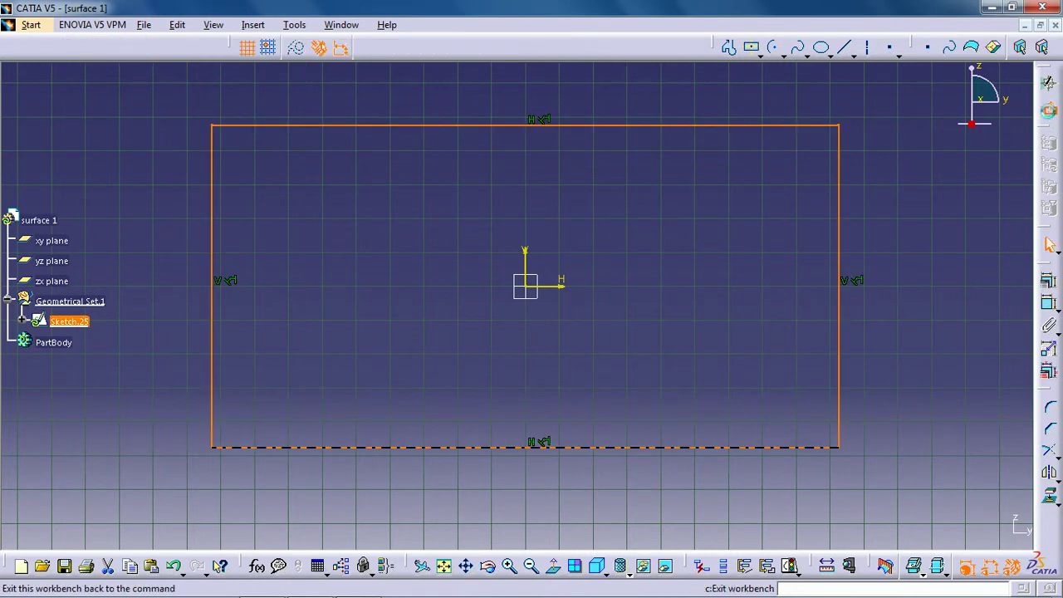
click(1049, 106)
click(535, 47)
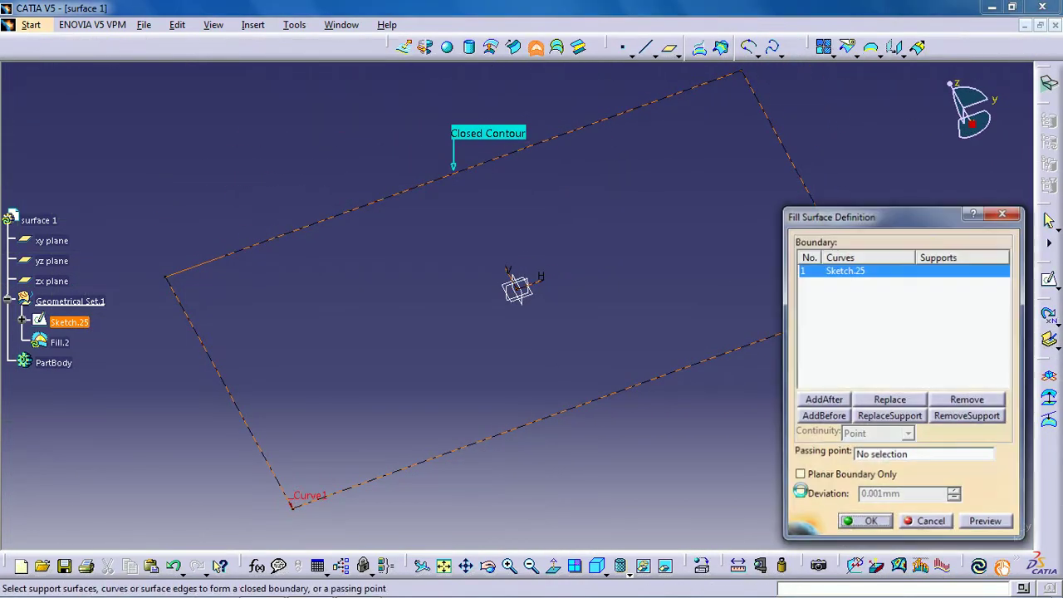
click(869, 520)
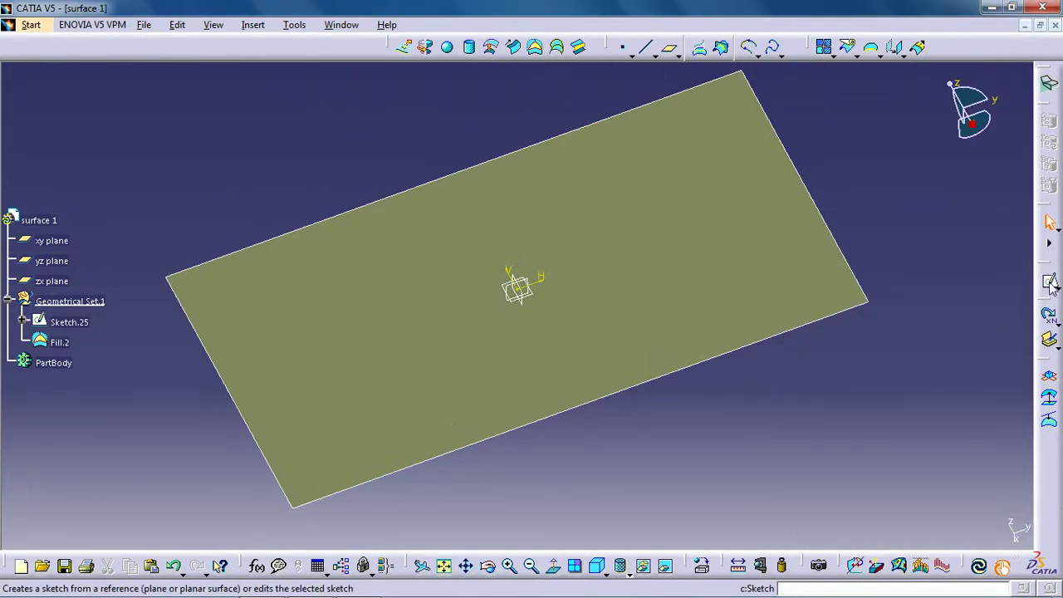
Draw a vertical elongated-hole slot on Fill.2 near its right side as Sketch.26.
click(755, 249)
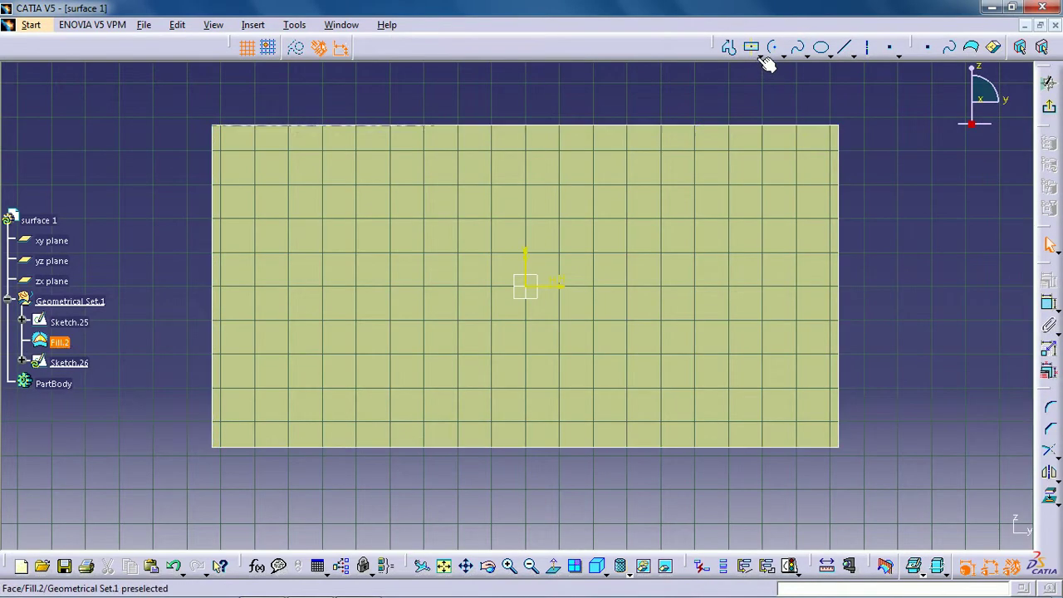
click(758, 54)
click(770, 167)
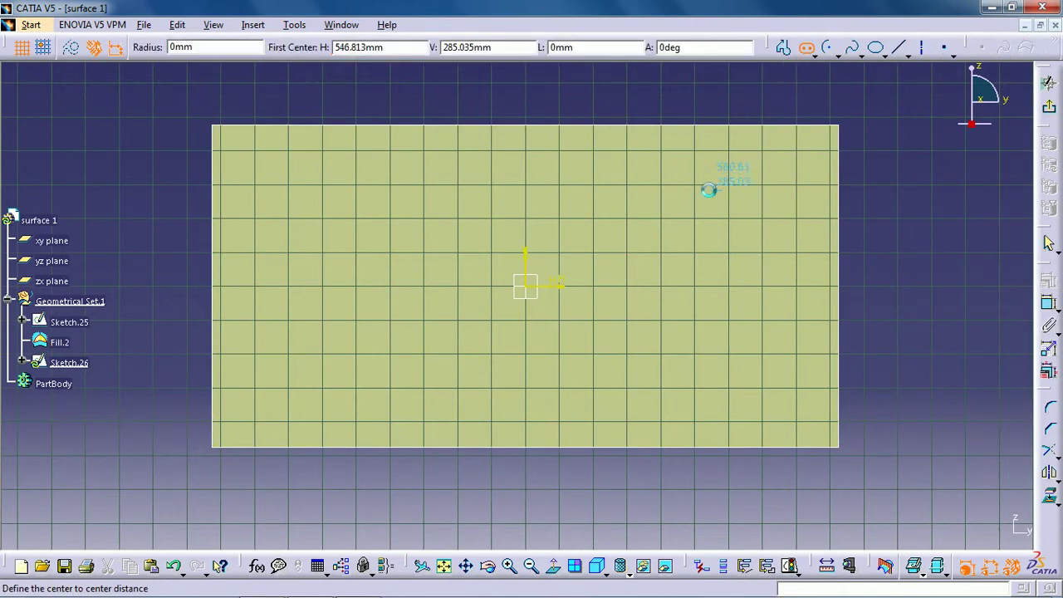
click(714, 201)
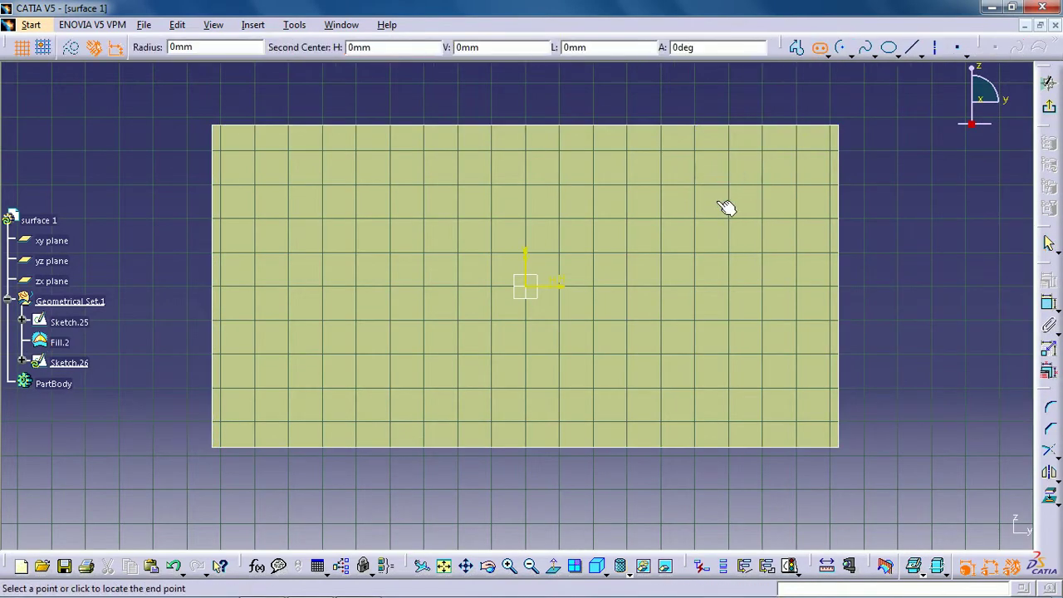
click(724, 388)
click(756, 375)
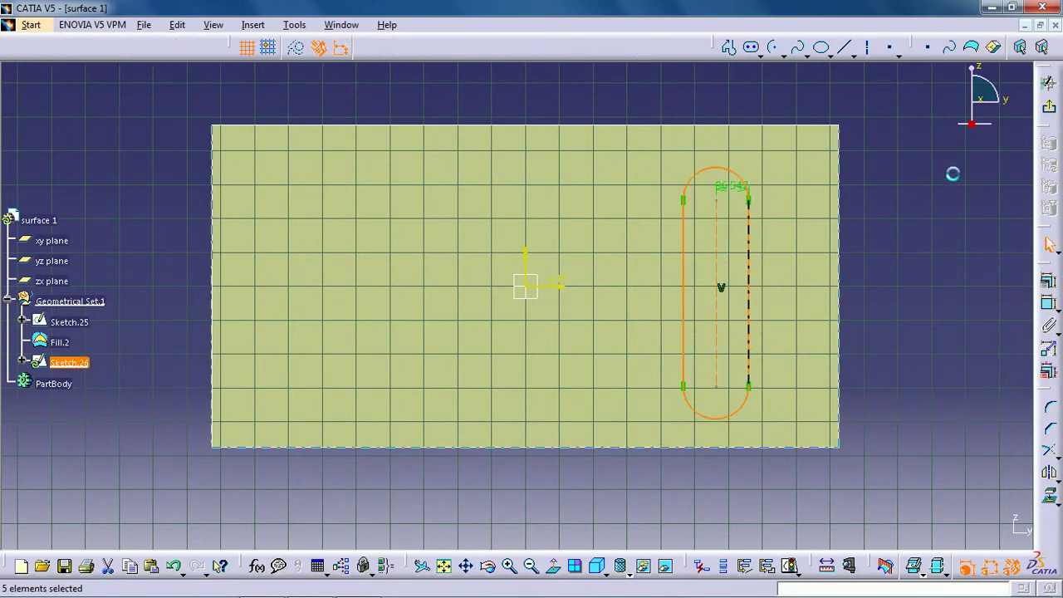
click(1049, 106)
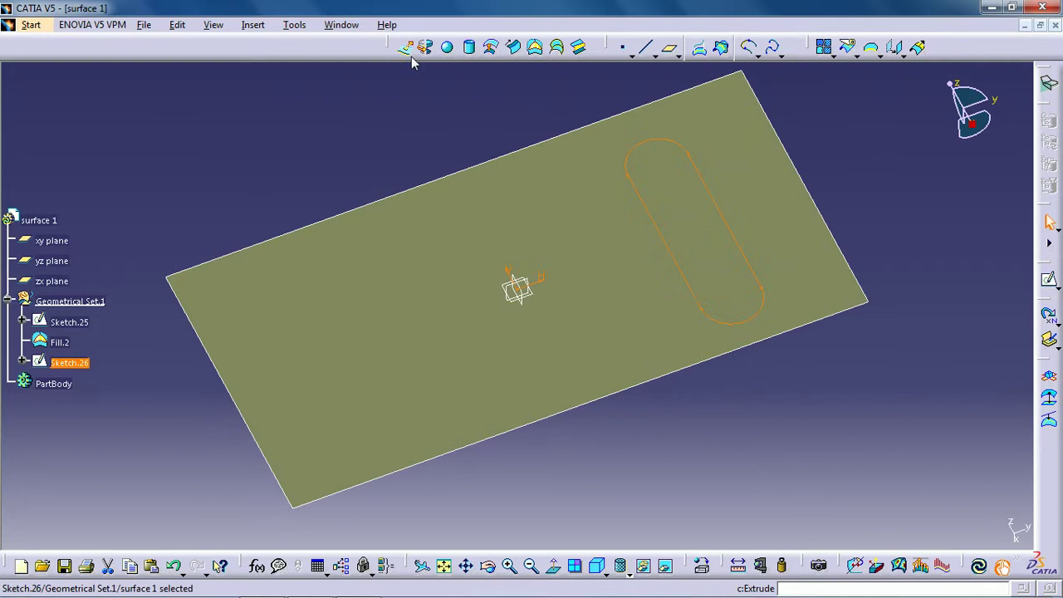
Extrude Sketch.26 100mm on each side into Extrude.6, piercing the fill surface.
click(403, 46)
mouse_move(546, 332)
middle_down()
mouse_move(491, 206)
mouse_move(515, 125)
middle_up()
middle_drag(532, 390, 640, 484)
click(885, 529)
middle_drag(780, 378, 636, 361)
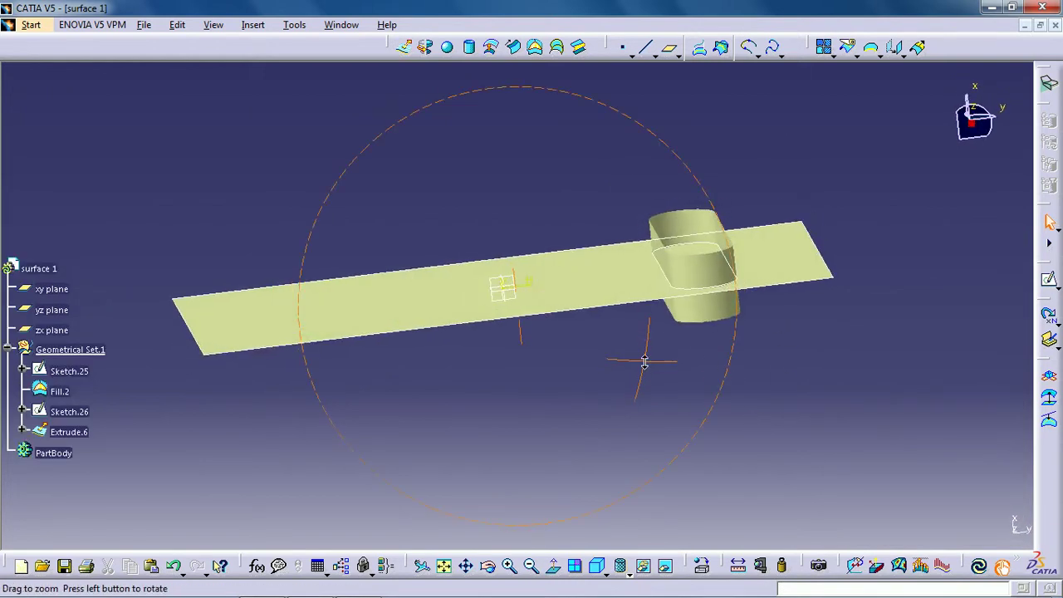
Split Extrude.6 with Fill.2 to create Split.1, keeping the wall above the plate.
click(847, 50)
middle_drag(714, 421, 670, 343)
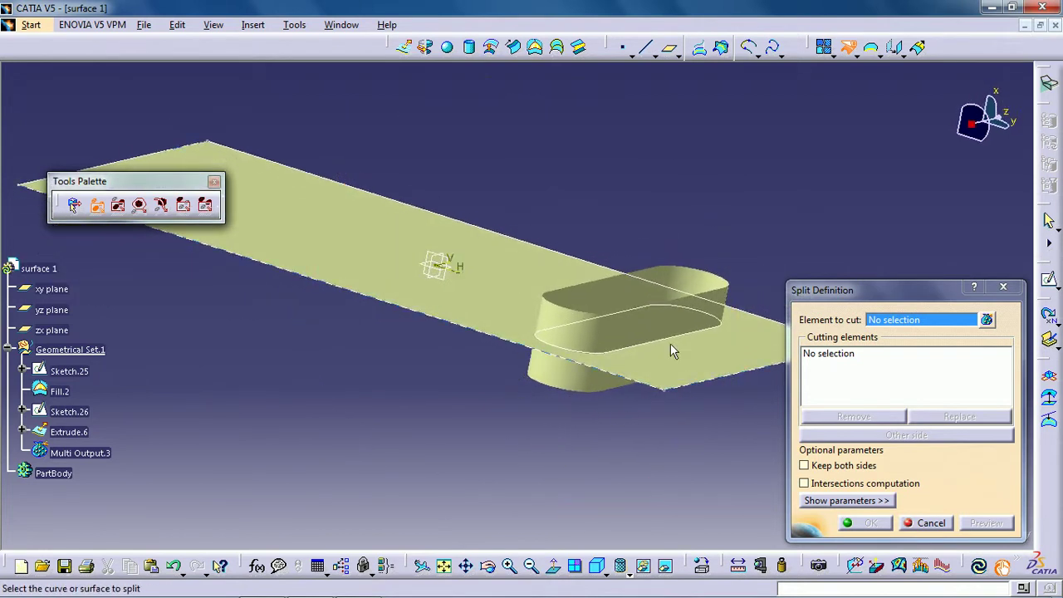
click(678, 325)
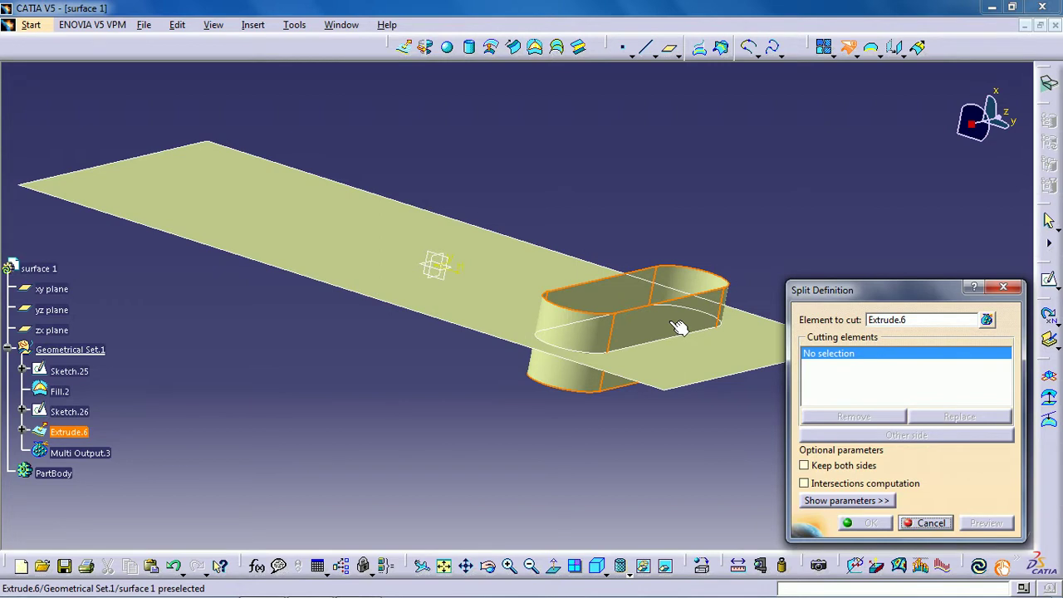
click(385, 230)
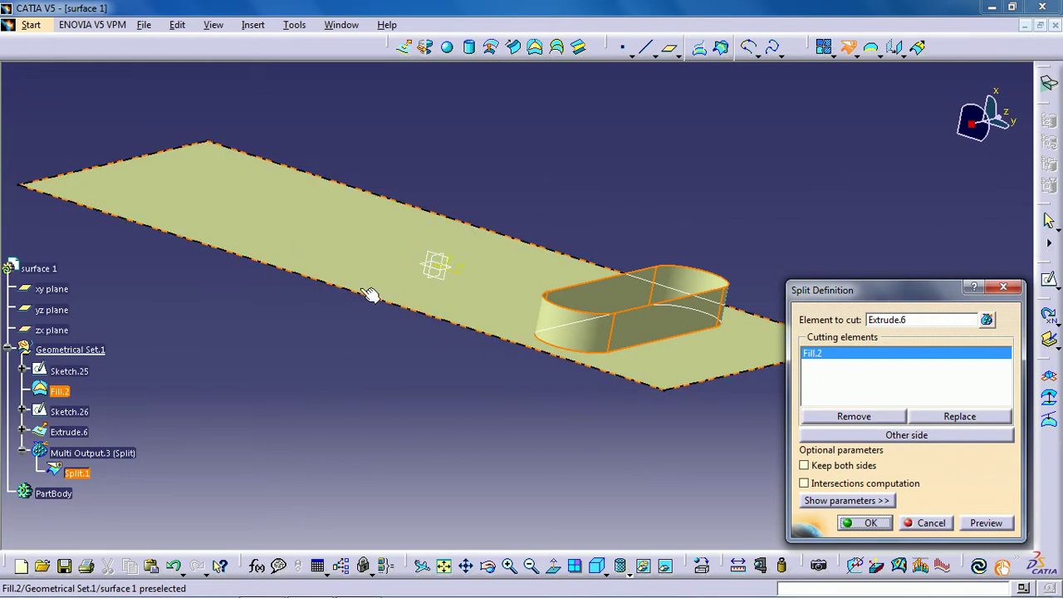
middle_drag(372, 296, 333, 324)
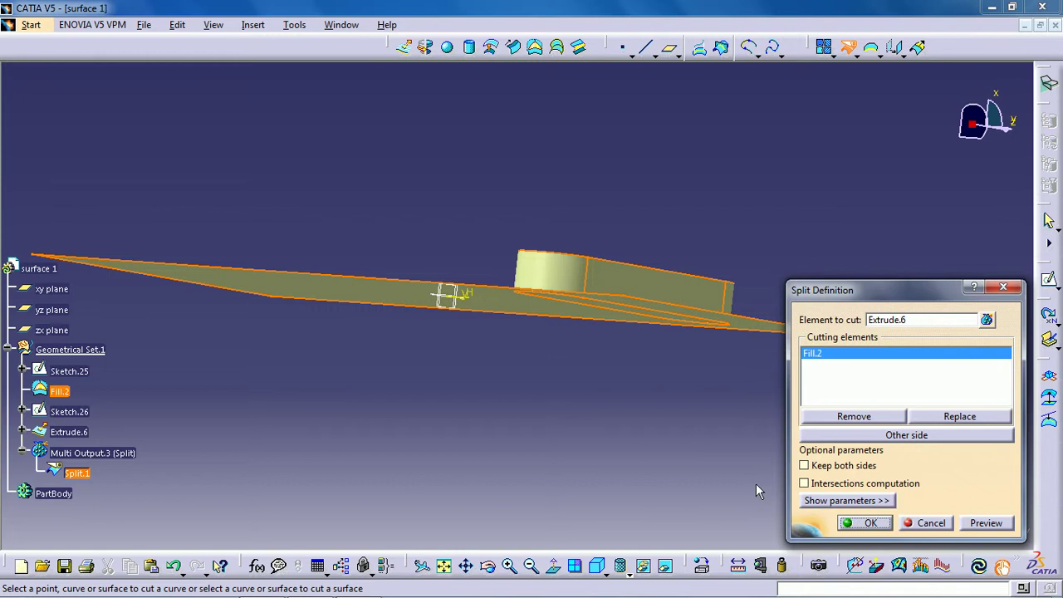
click(868, 524)
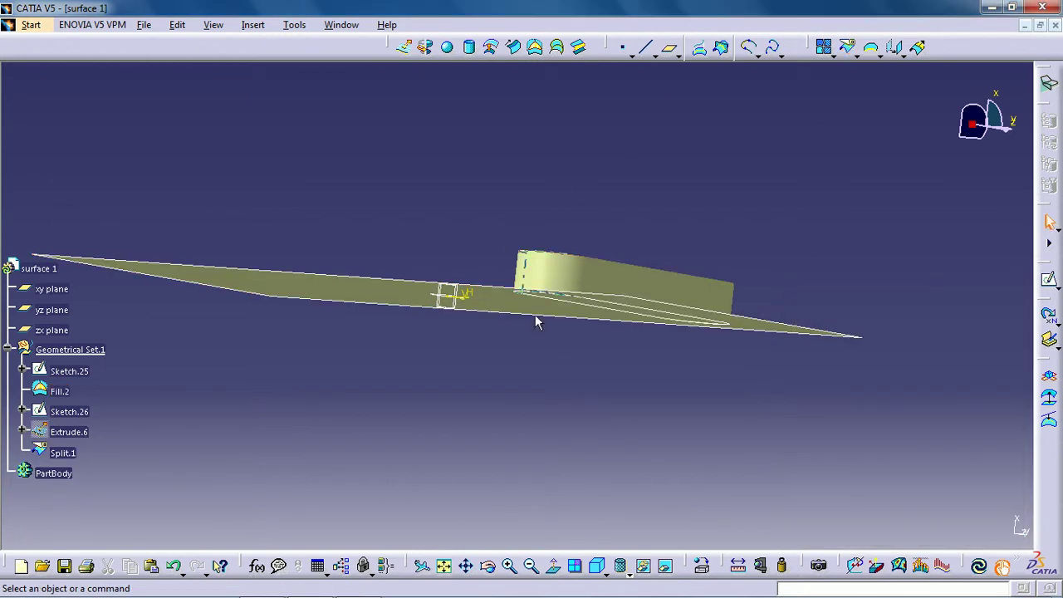
Open the Split/Trim flyout in the Operations toolbar.
middle_drag(535, 322, 706, 465)
middle_drag(798, 216, 723, 299)
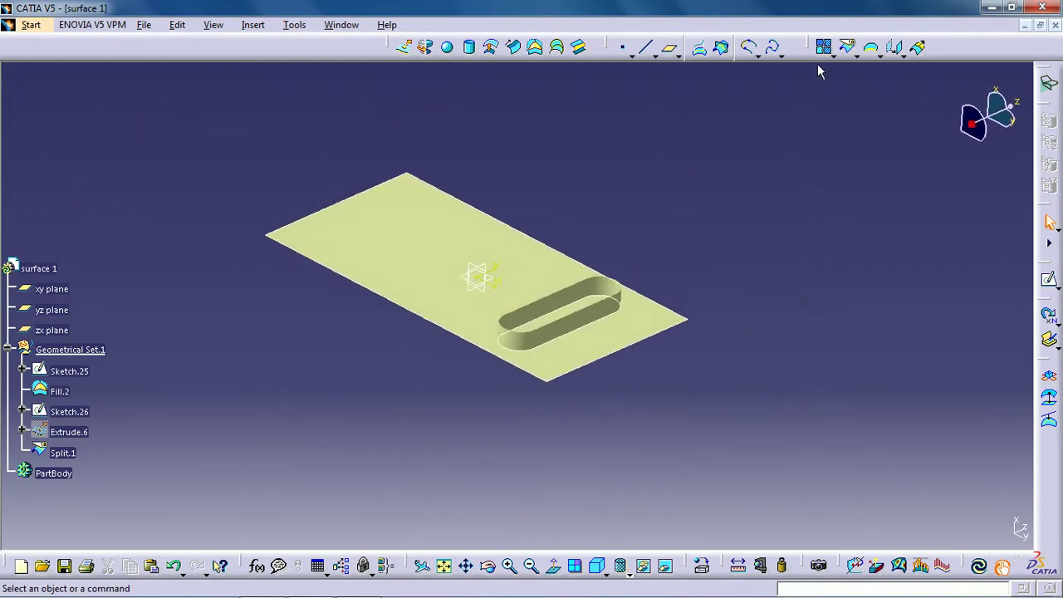
click(878, 55)
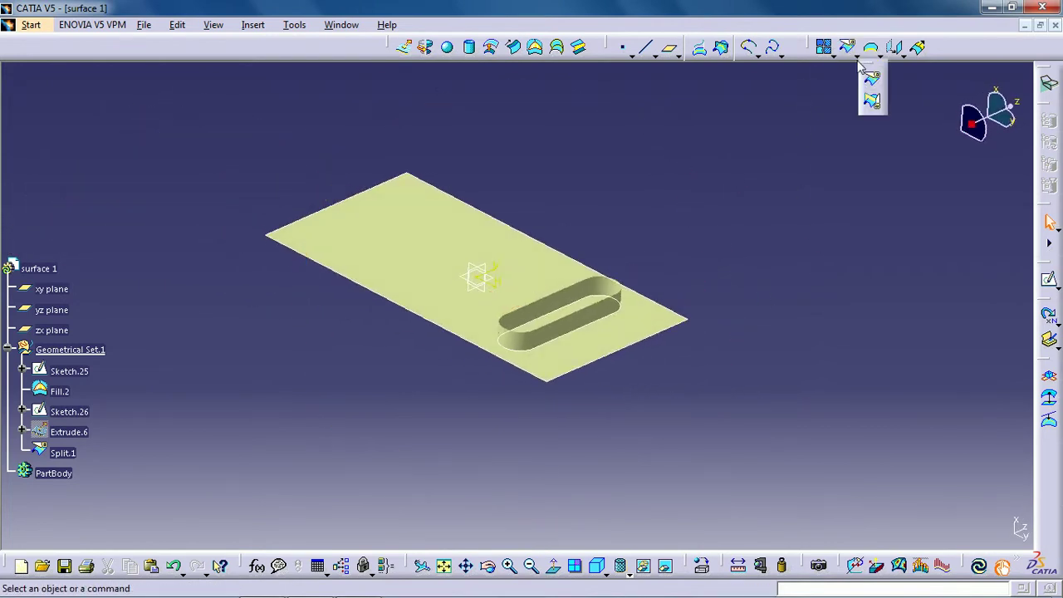
Trim Fill.2 and Split.1 in Standard mode, keeping the plate with a slot-shaped hole as Trim.1.
click(873, 103)
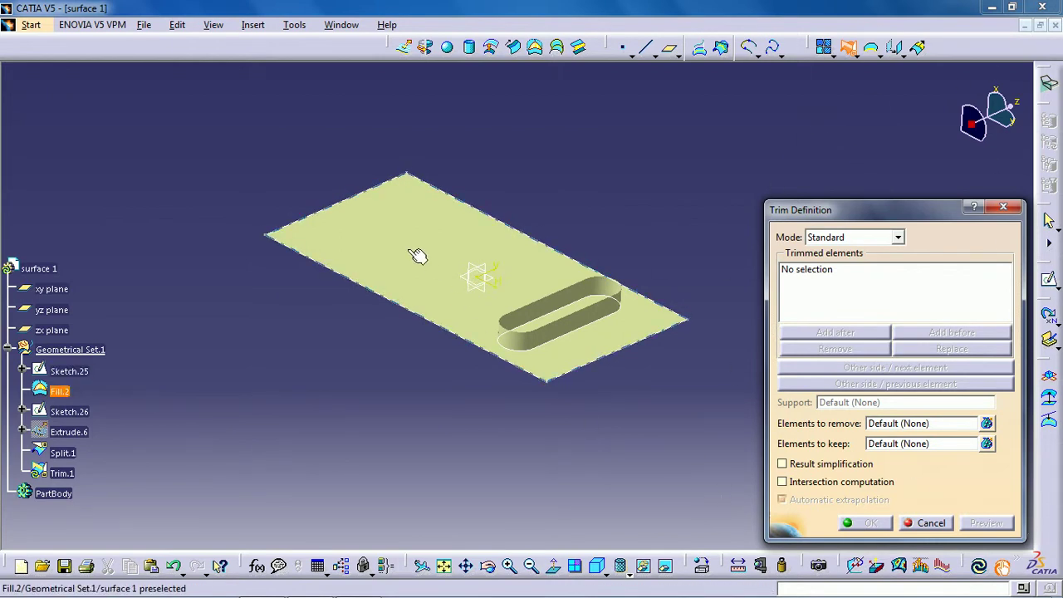
click(839, 237)
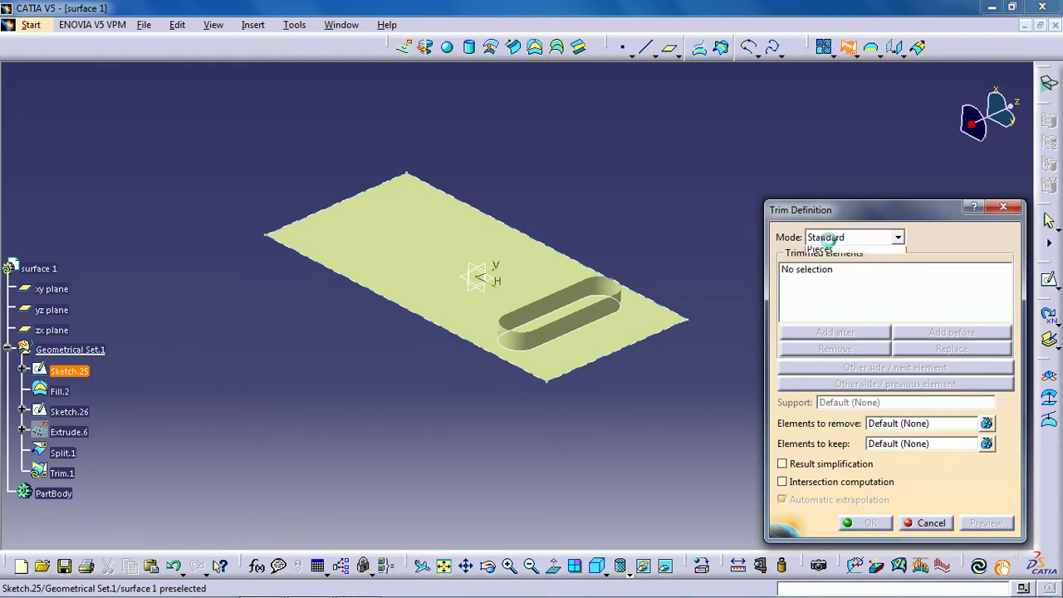
click(840, 253)
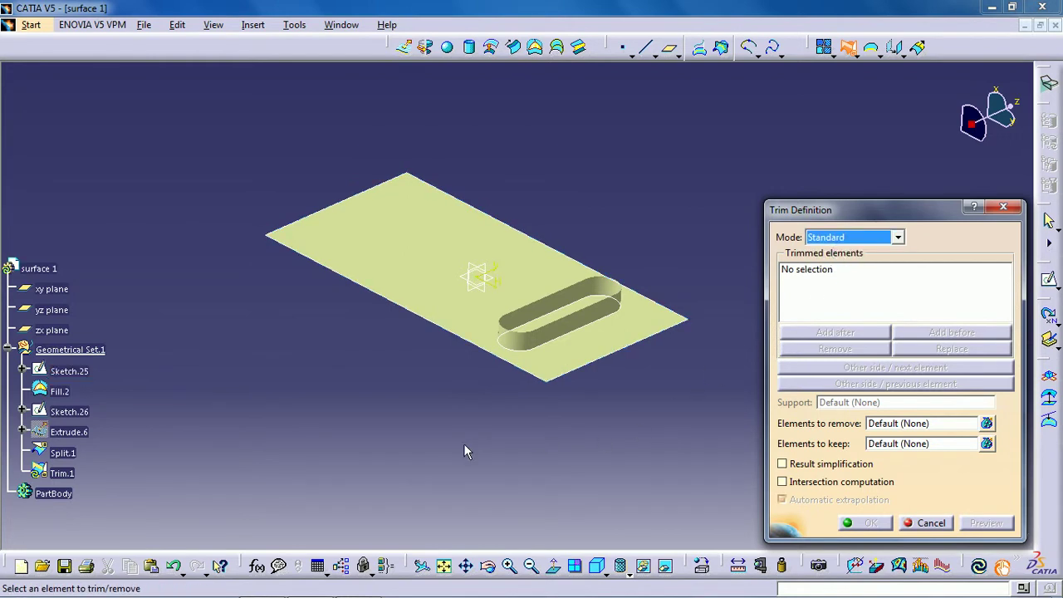
middle_drag(465, 446, 394, 302)
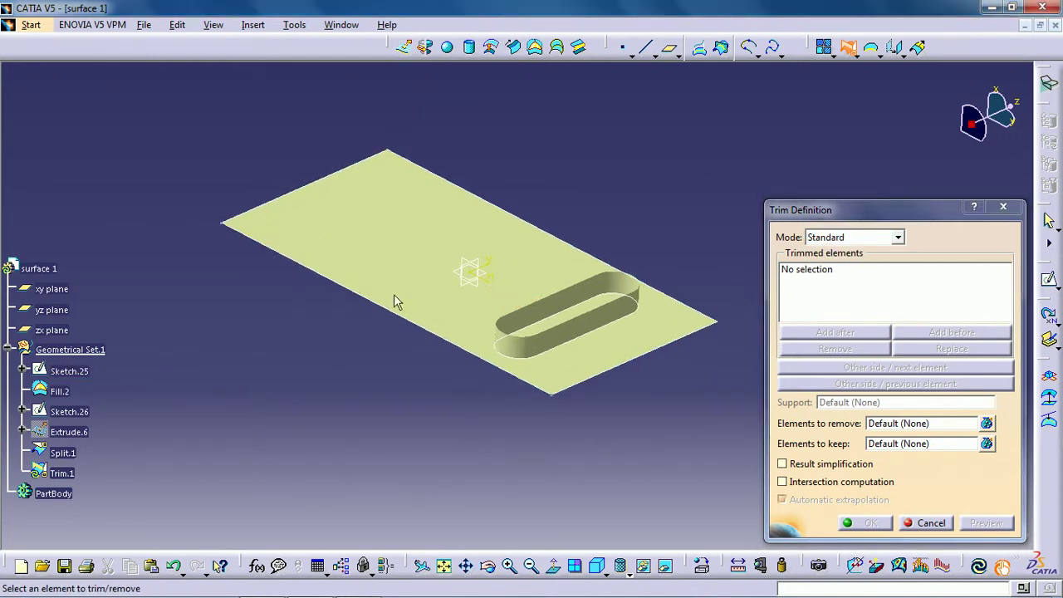
click(394, 233)
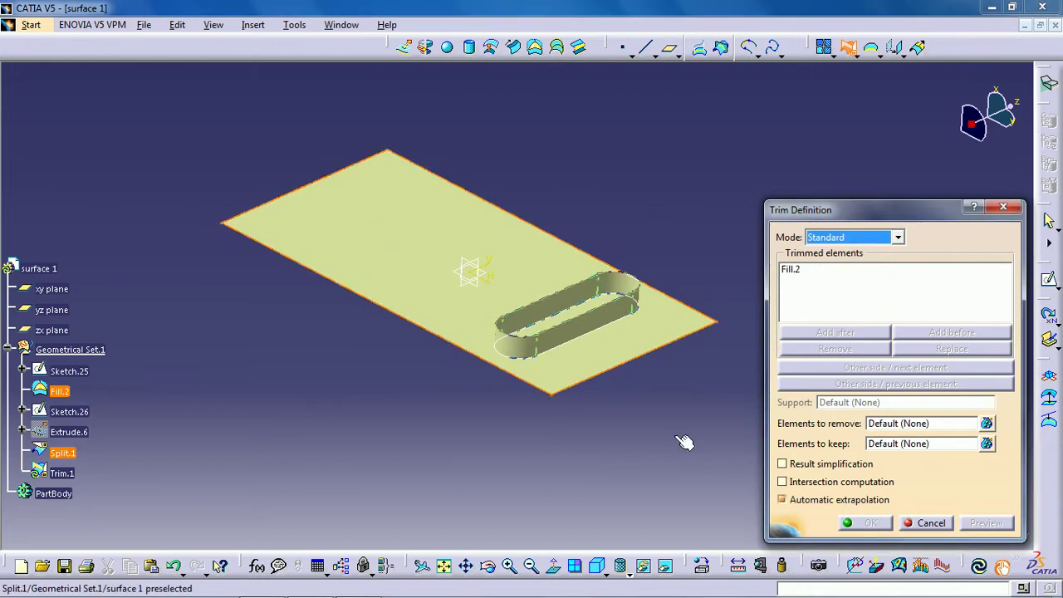
ctrl+middle_drag(684, 441, 647, 324)
click(644, 326)
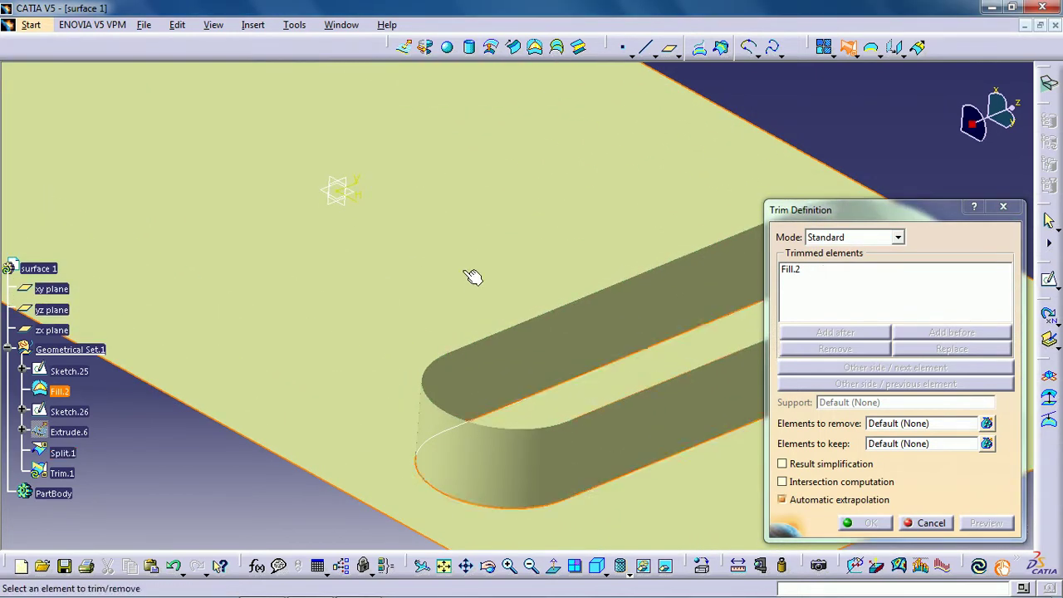
ctrl+middle_drag(471, 274, 495, 369)
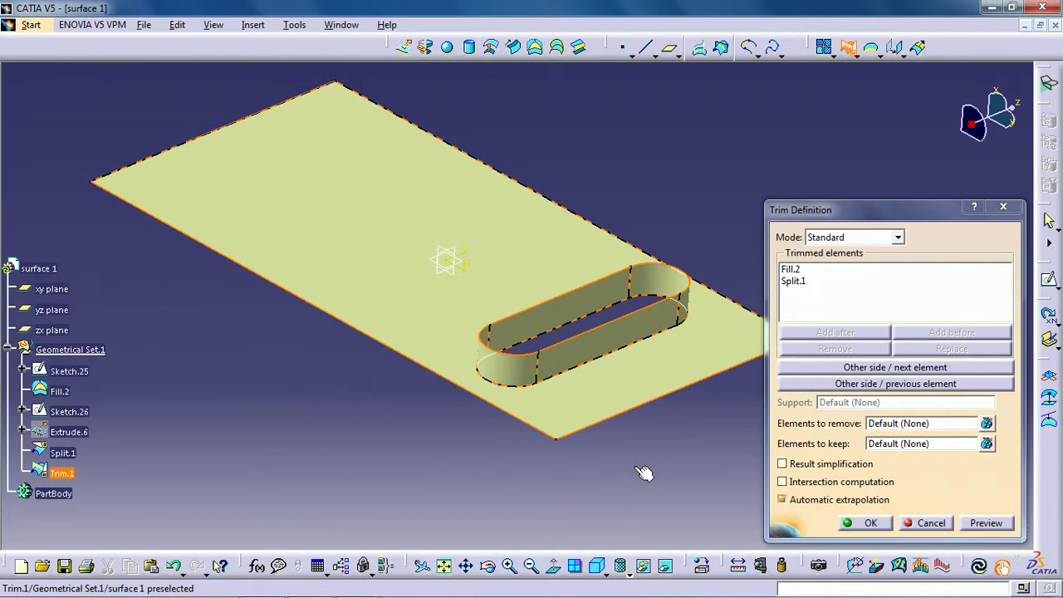
click(864, 371)
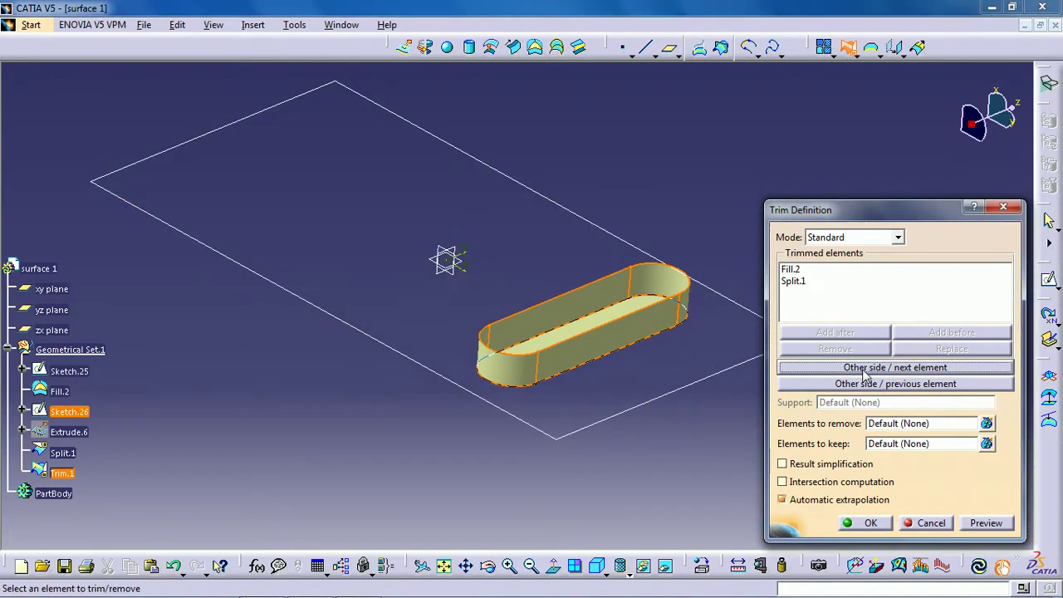
click(864, 371)
click(872, 386)
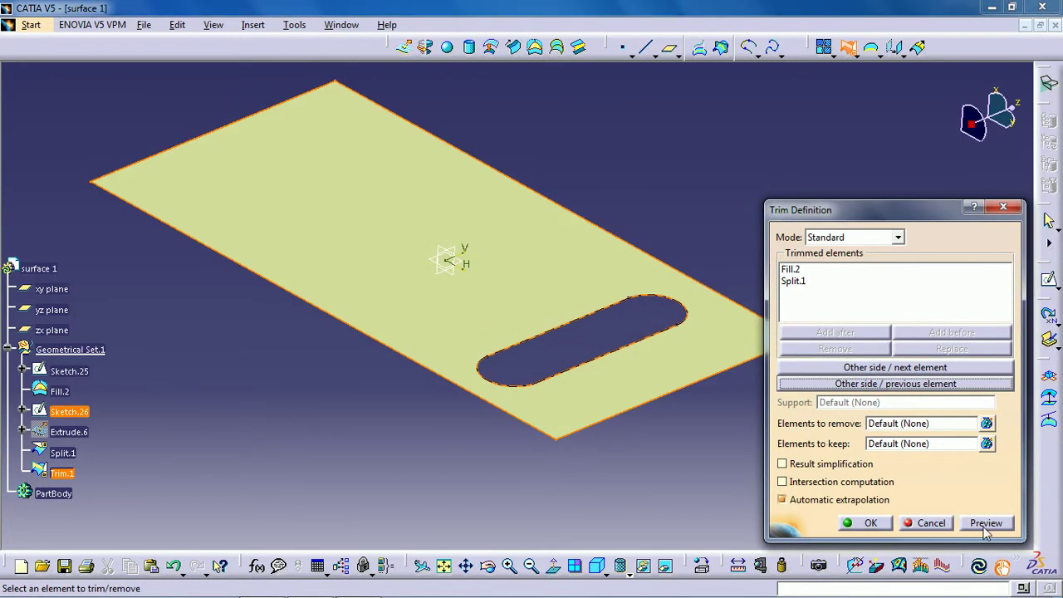
click(868, 523)
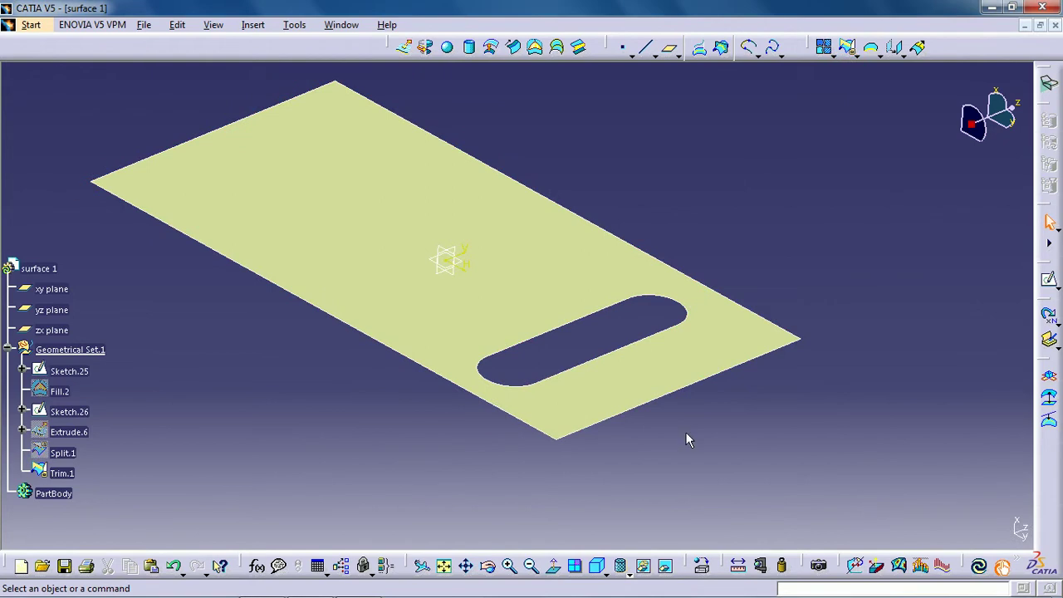
Delete the slot features and their children, then the Fill.2 plate surface.
middle_drag(686, 439, 753, 485)
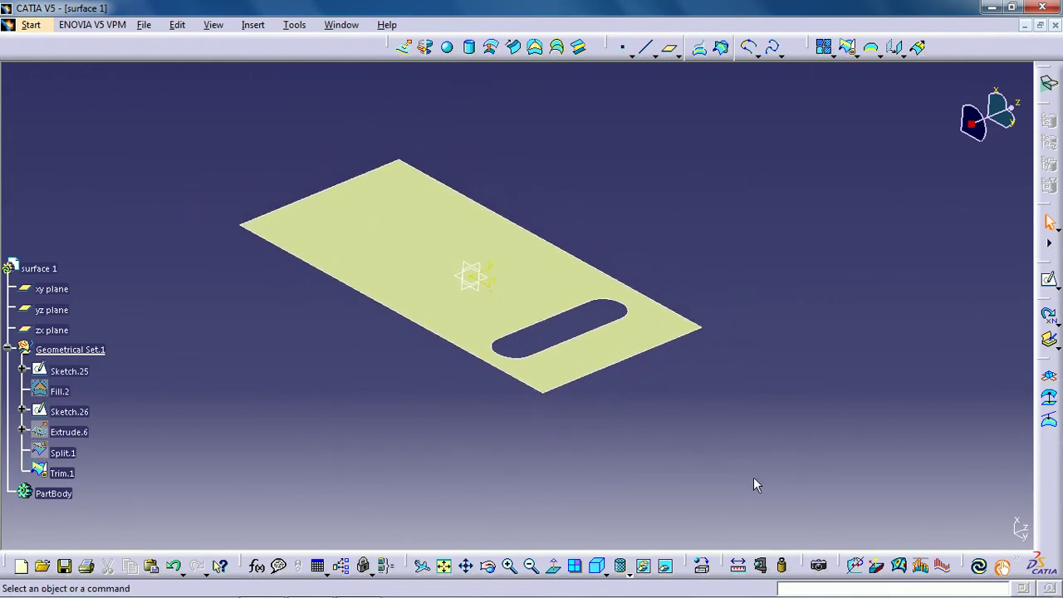
click(581, 320)
key(Delete)
key(Return)
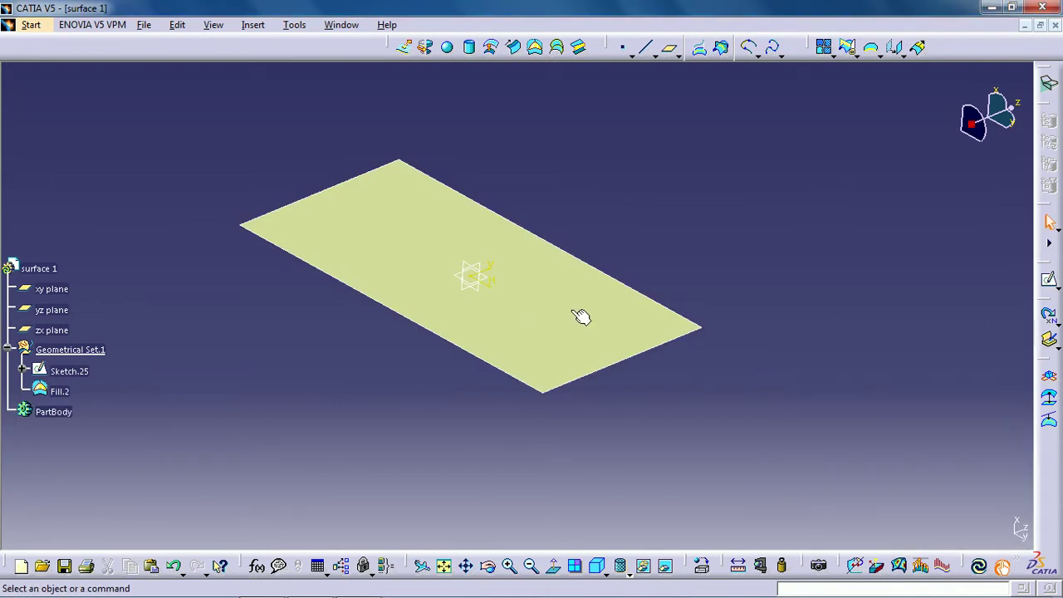
click(555, 308)
key(Delete)
key(Return)
middle_drag(564, 349, 602, 366)
Extrude Sketch.25 into the open rectangular wall Extrude.7.
click(404, 47)
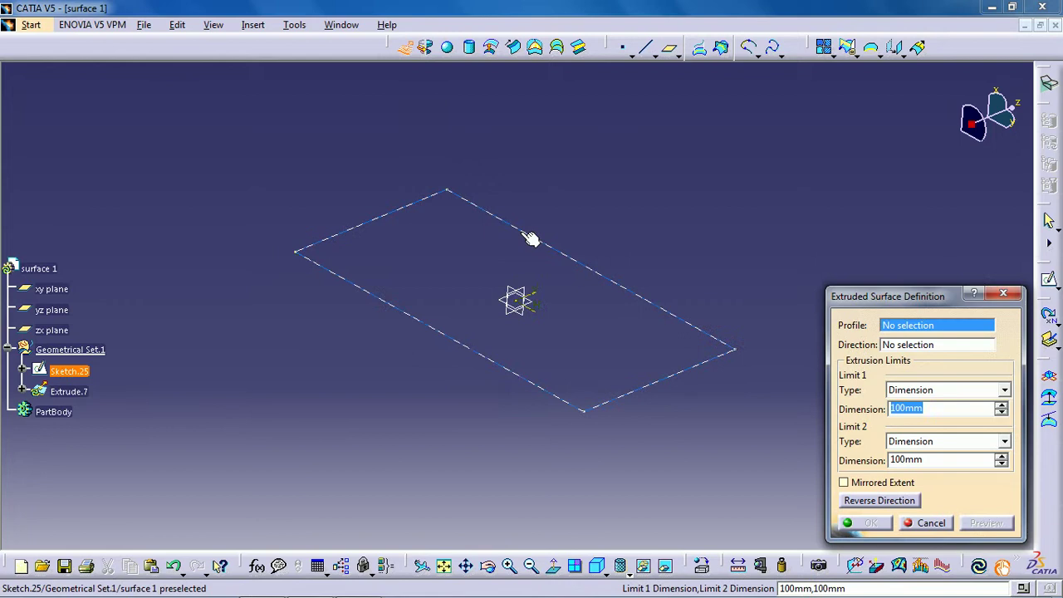
click(523, 235)
click(864, 524)
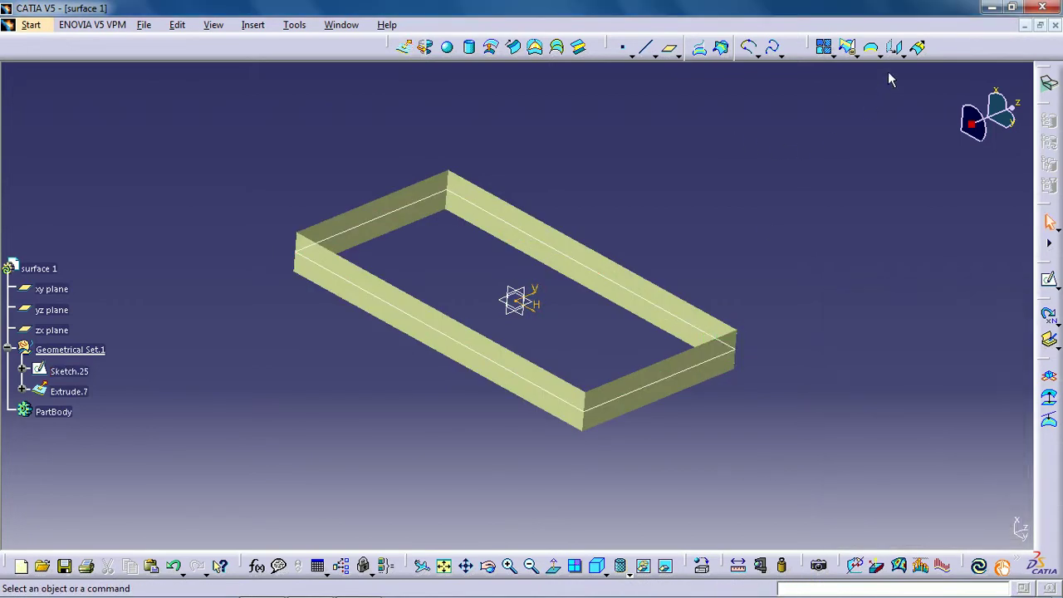
Create Boundary.1 along Extrude.7's top edge, limited between corner vertices Vertex.5 and Vertex.6.
click(872, 51)
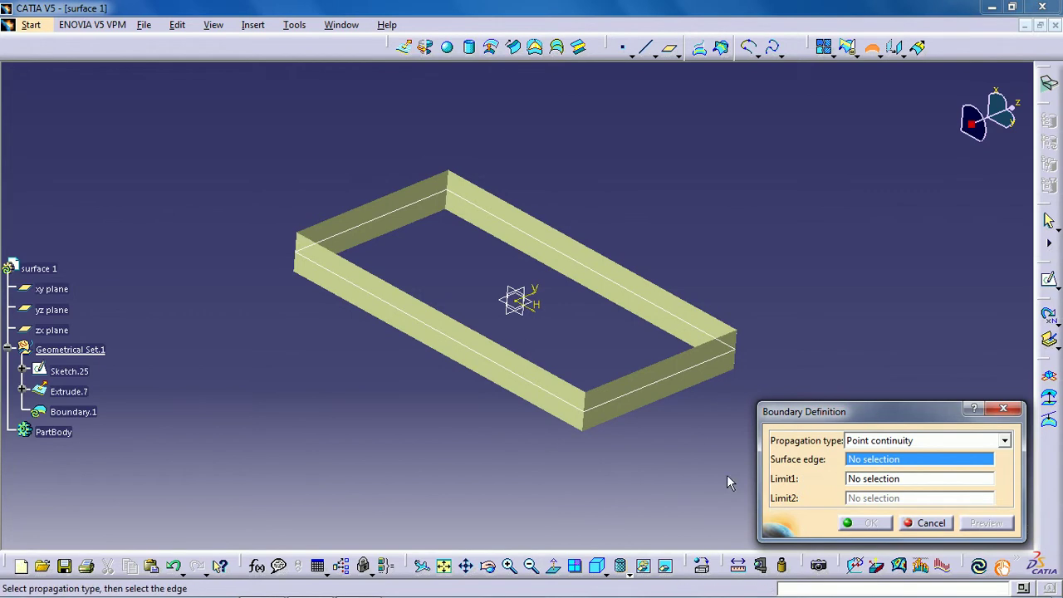
click(725, 332)
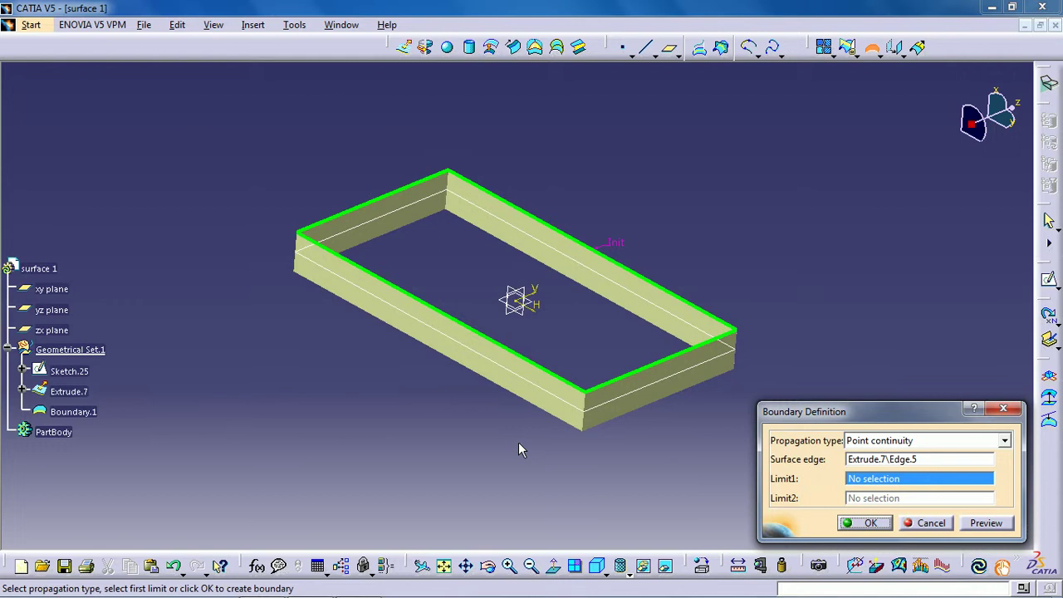
middle_drag(518, 445, 670, 425)
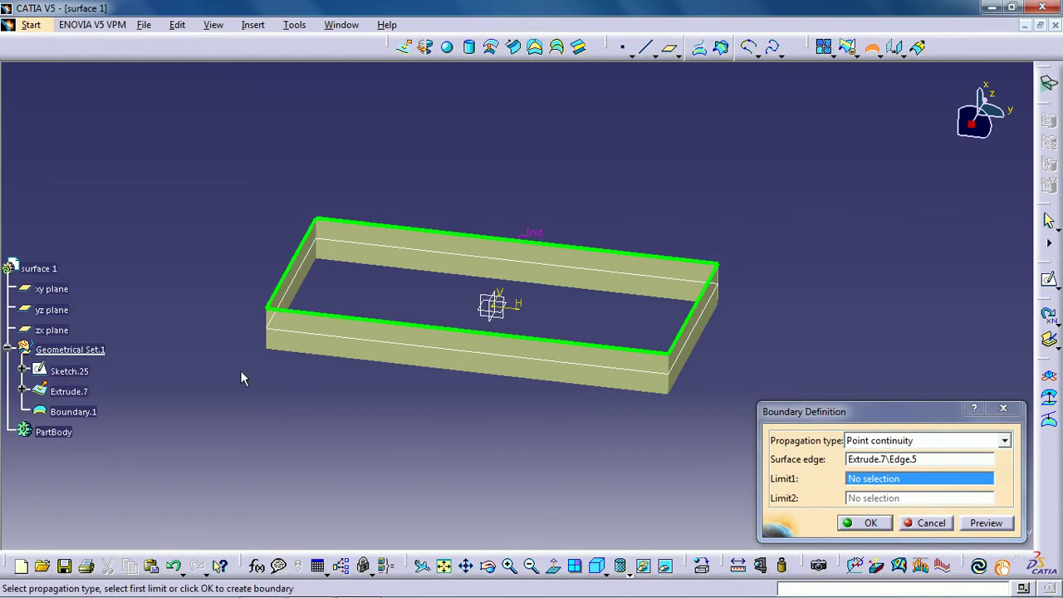
click(271, 310)
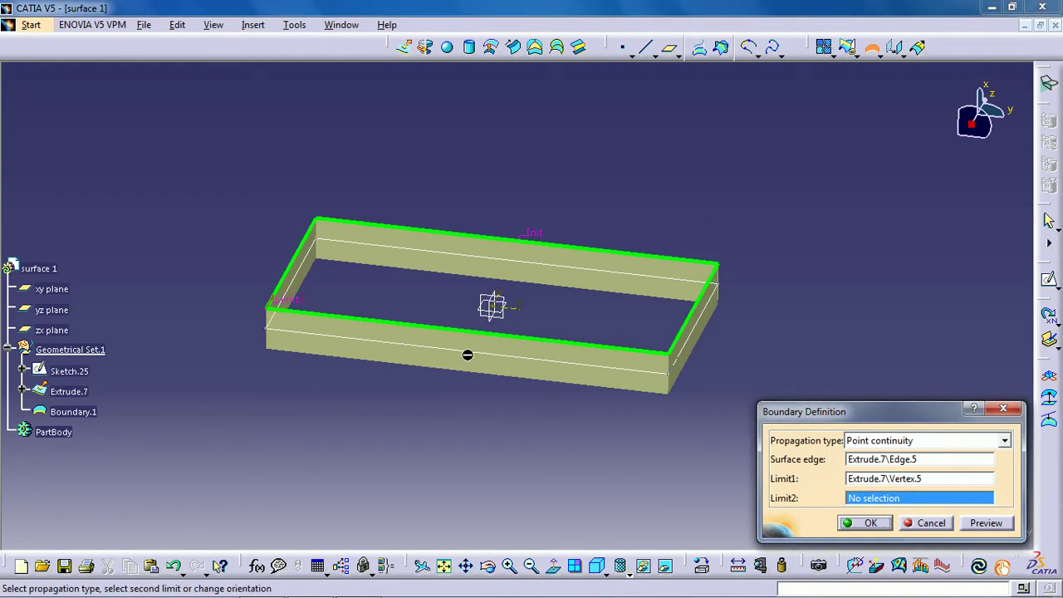
click(666, 358)
click(987, 523)
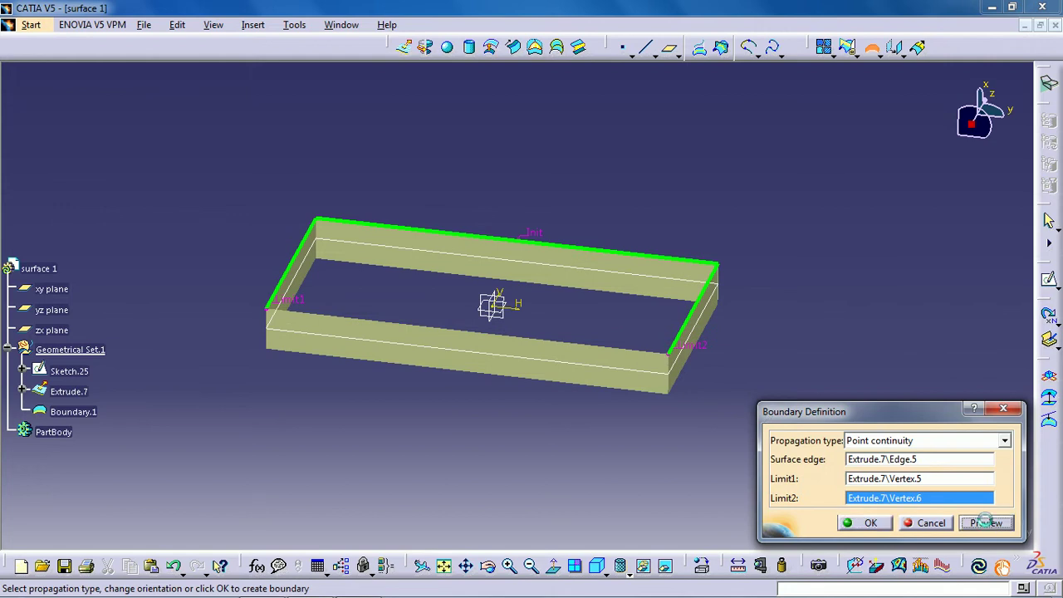
click(863, 524)
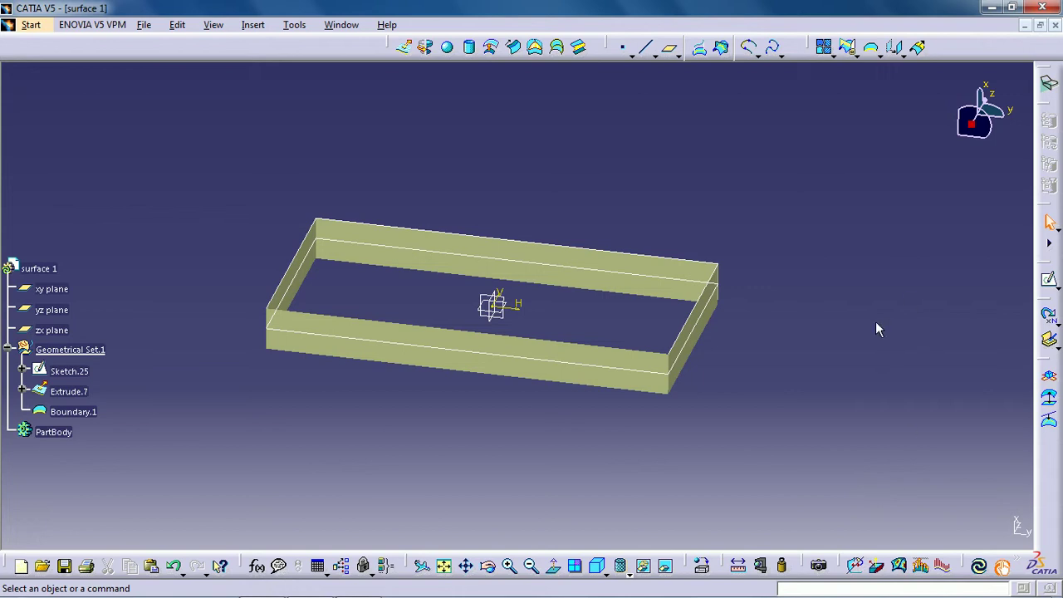
Float the Operations toolbar and tear off the Transformations sub-toolbar from the Translate flyout.
drag(809, 47, 874, 127)
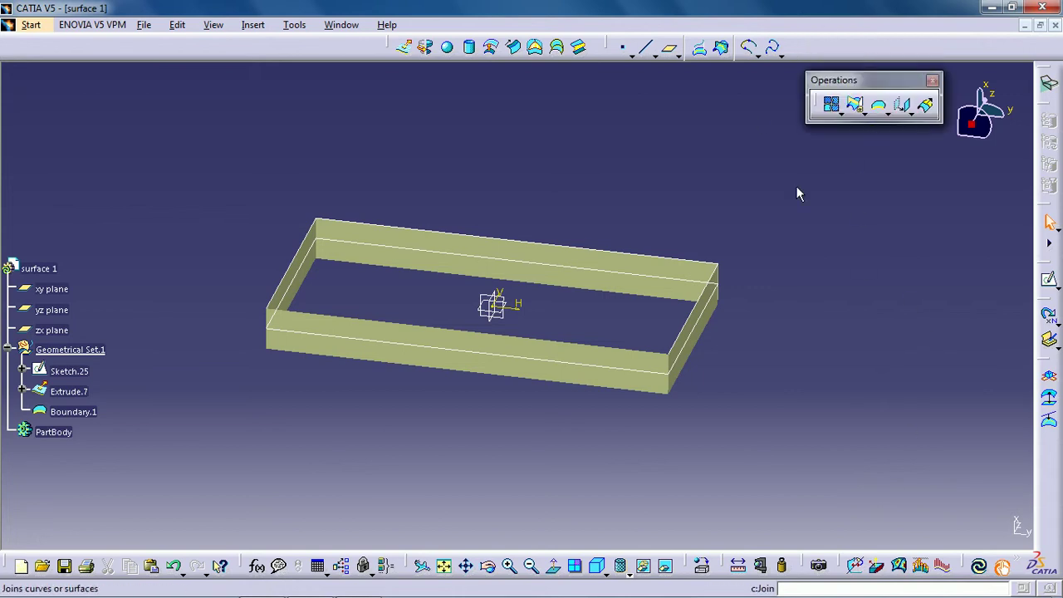
click(913, 114)
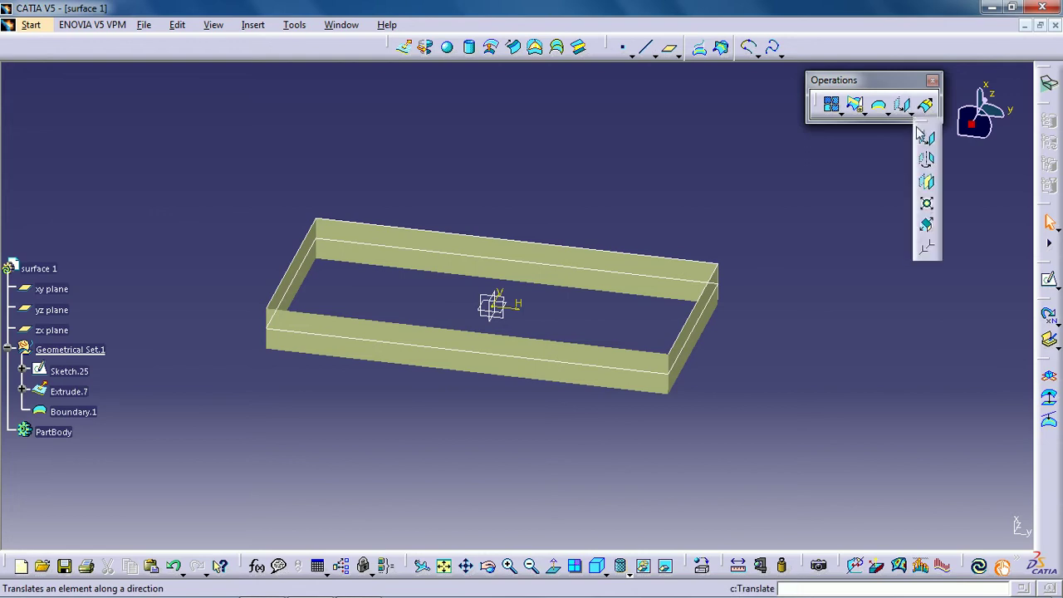
drag(927, 127, 787, 208)
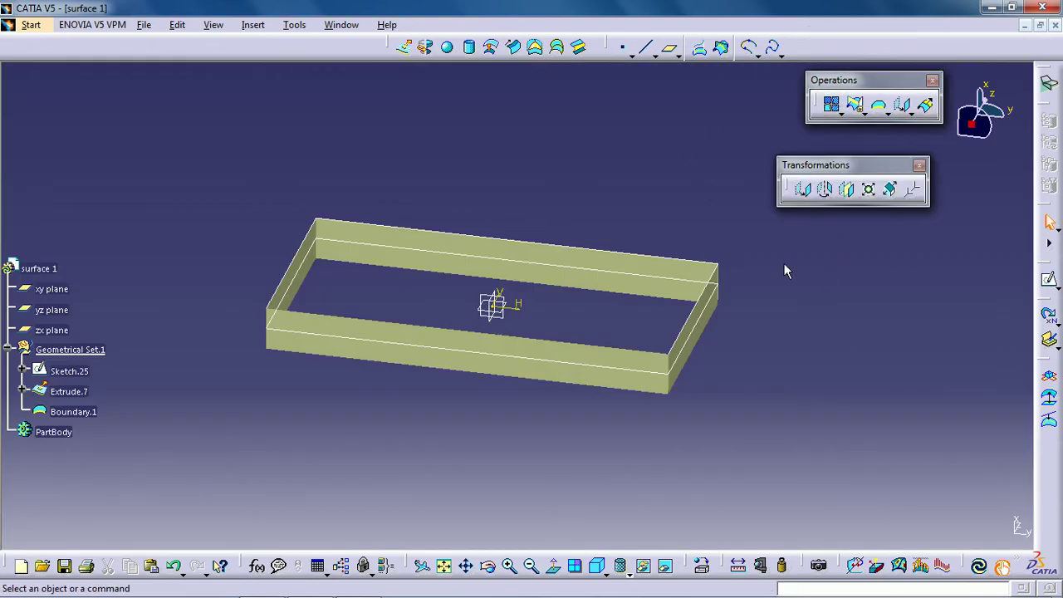